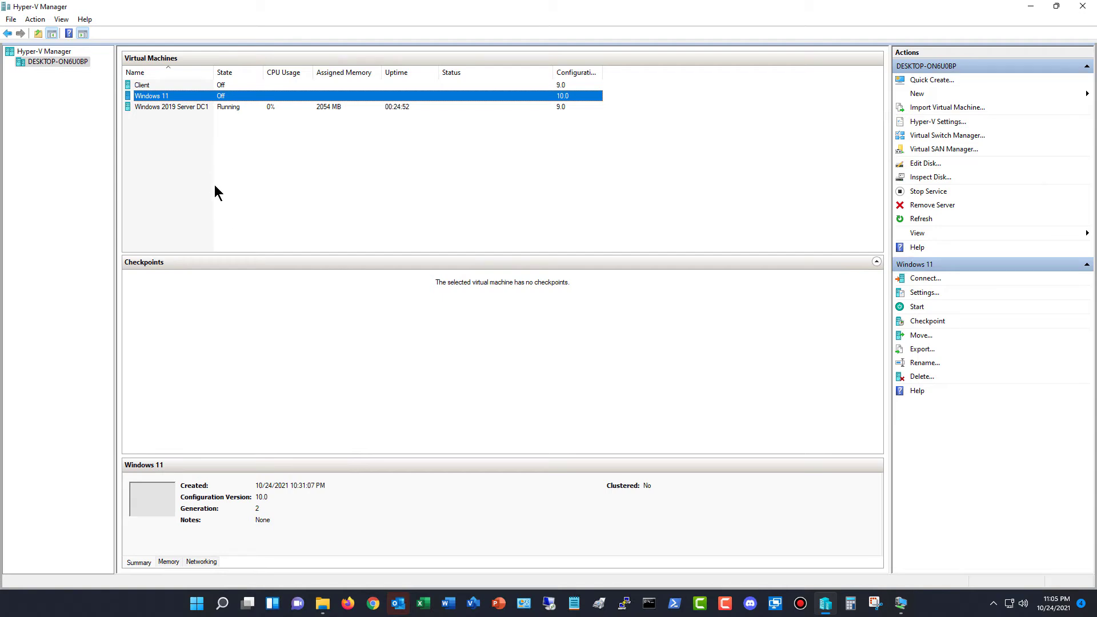
Open the Windows 11 VM's Settings window from its right-click menu
right_click(207, 98)
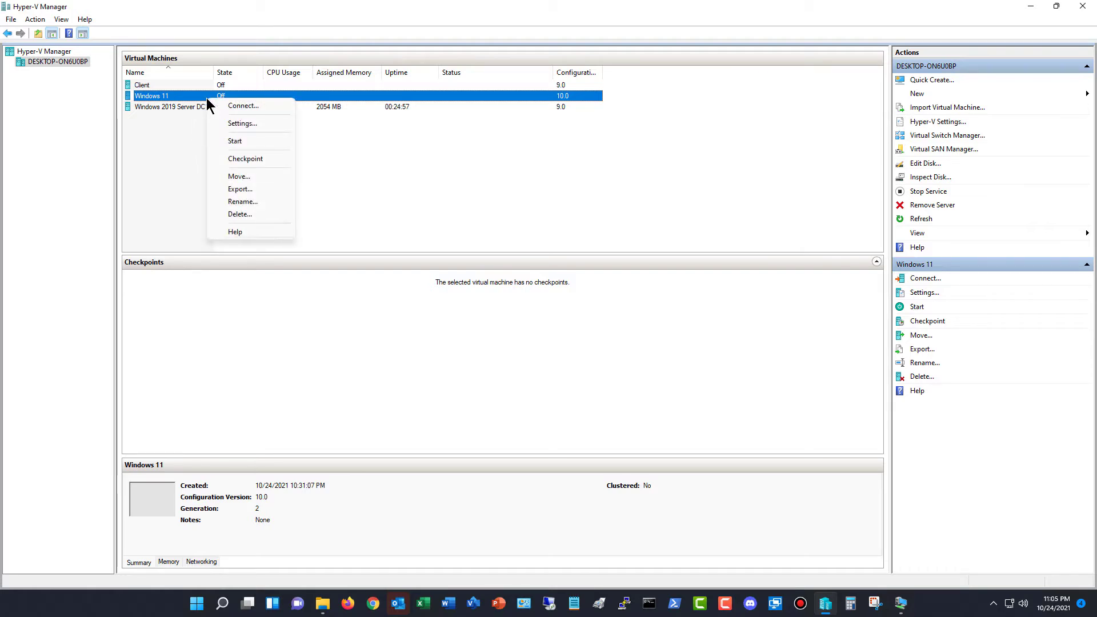
click(229, 125)
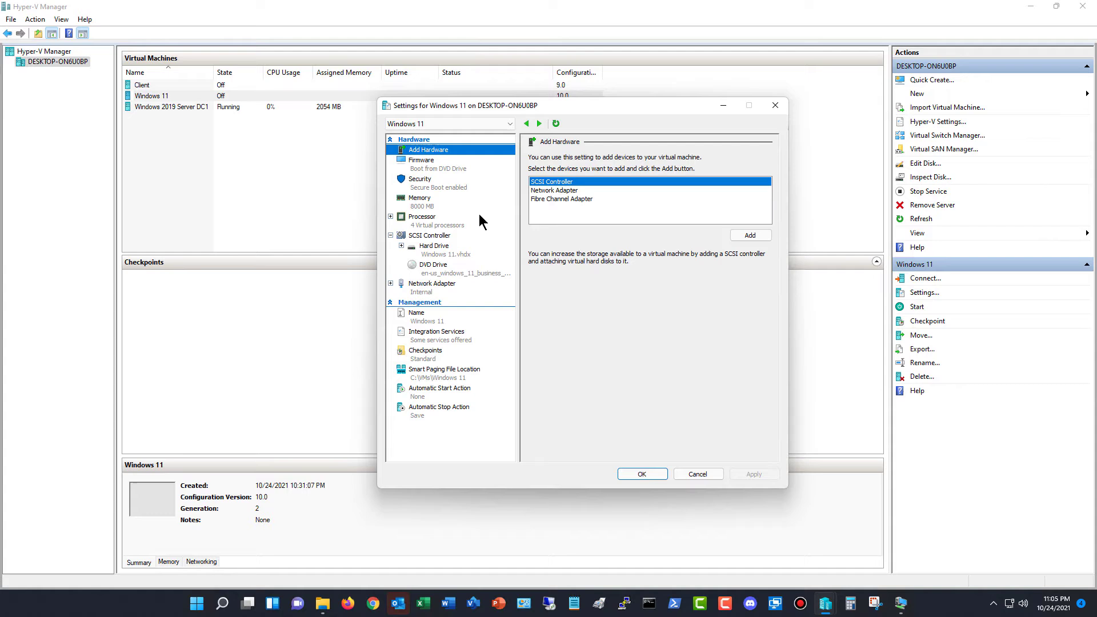
On the Firmware page, reorder boot entries to Hard Drive, Network Adapter, DVD Drive
click(447, 165)
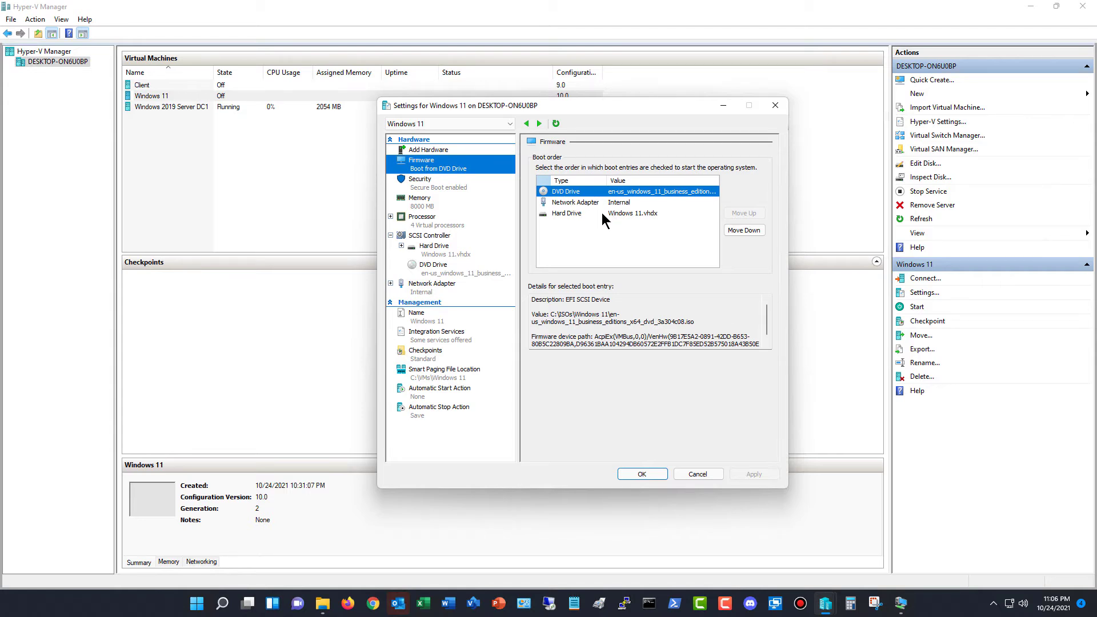
click(583, 203)
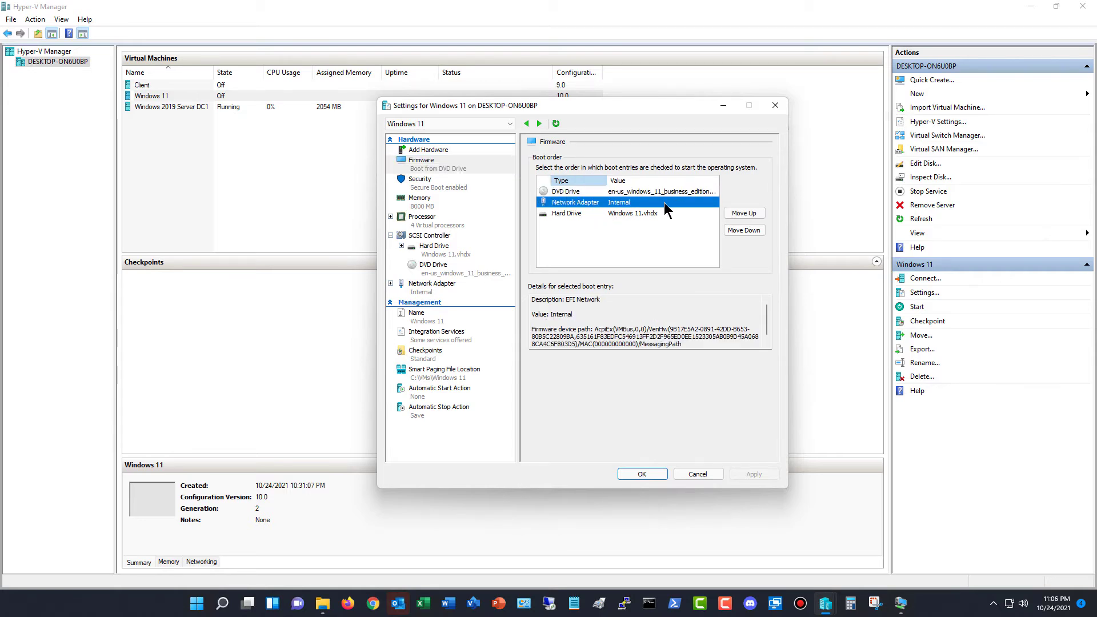
click(736, 214)
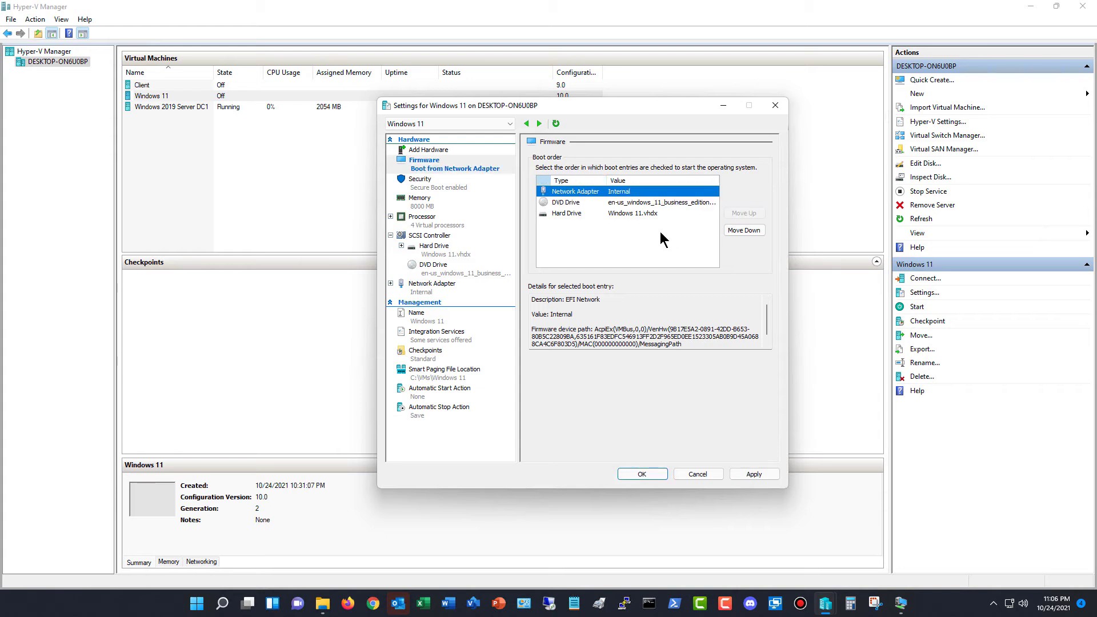
click(580, 213)
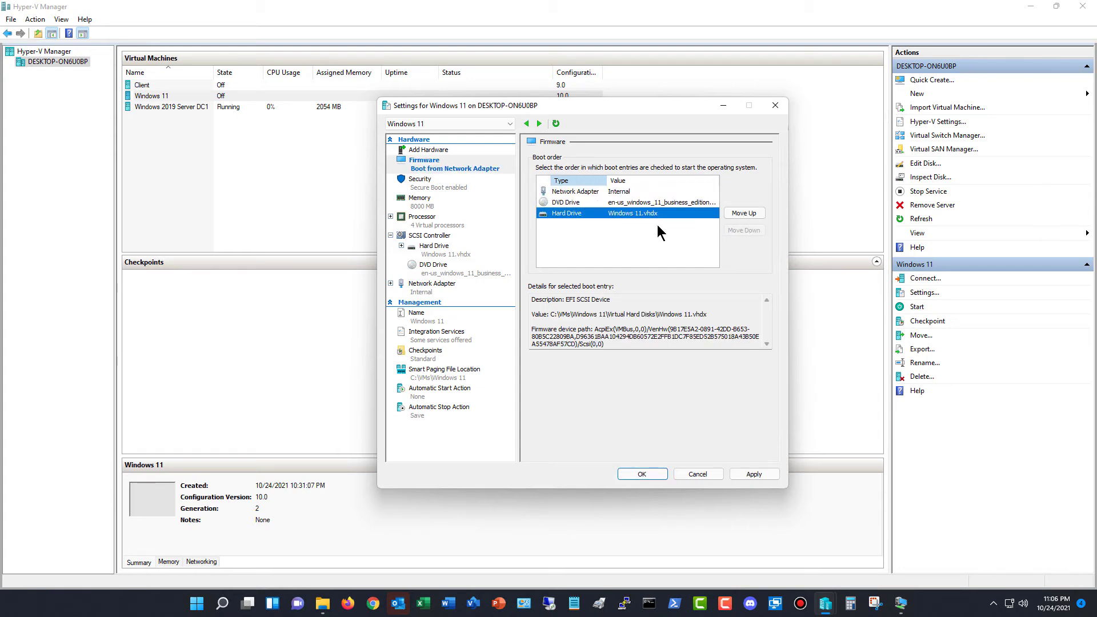
click(739, 215)
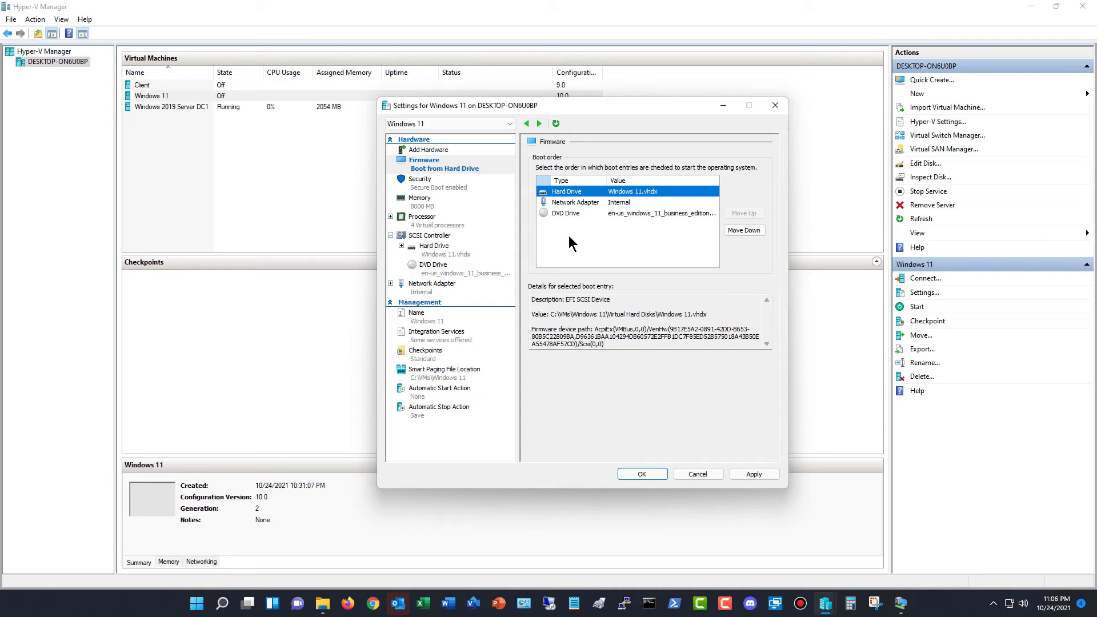